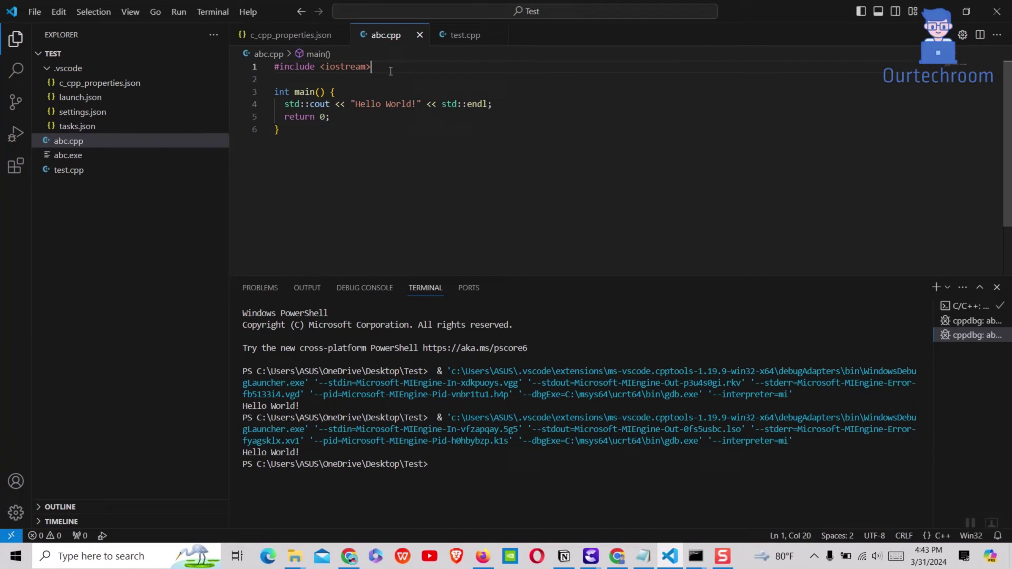
- Delete one '<' and the 'd' of std on line 4 of abc.cpp and save the broken file
{"action": "left_click", "coordinate": [437, 103]}
{"action": "key", "text": "BackSpace"}
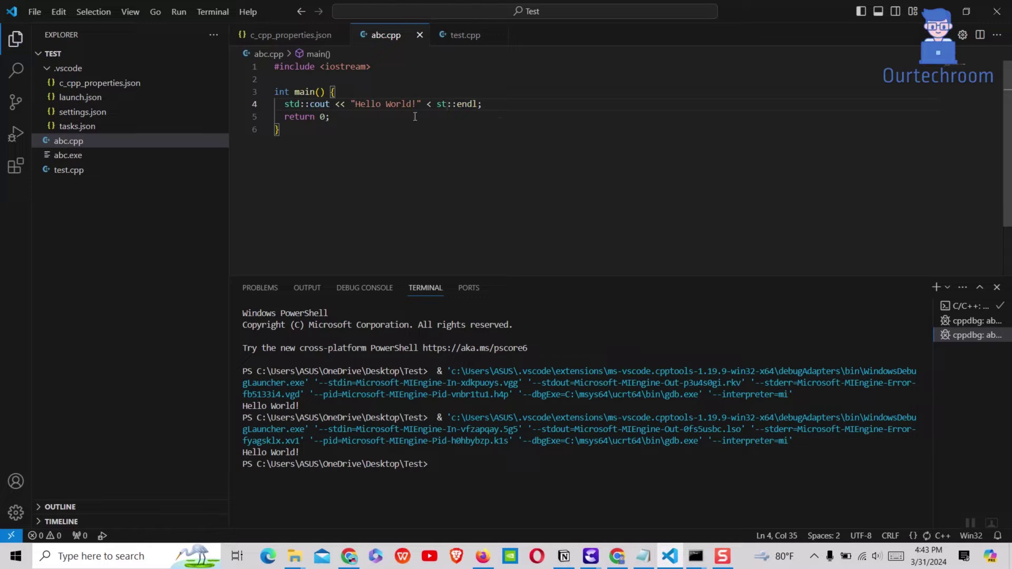
{"action": "key", "text": "BackSpace"}
{"action": "key", "text": "ctrl+s"}
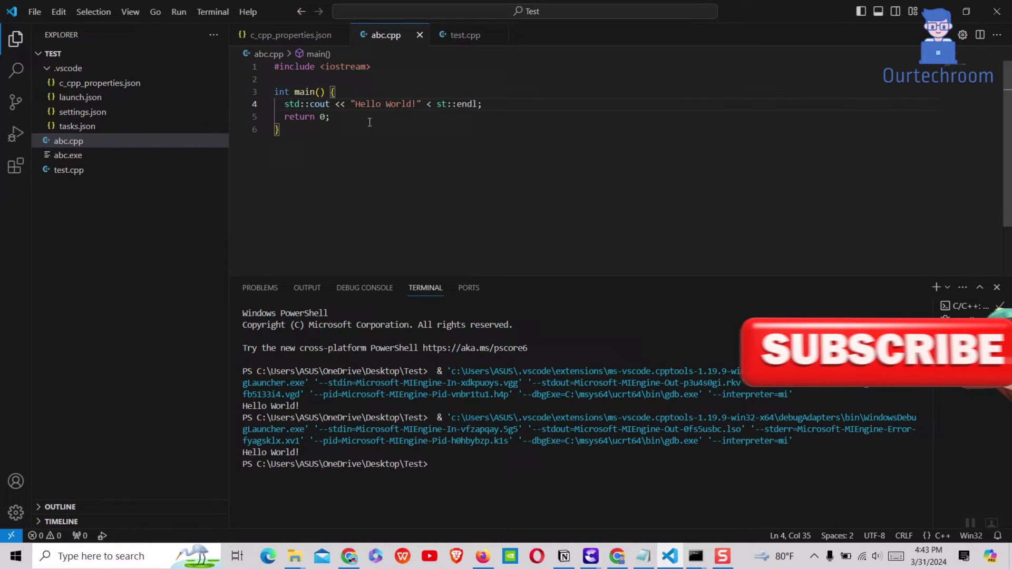
- Start debugging from the Run menu so the build reports 'st' has not been declared
{"action": "left_click", "coordinate": [178, 12]}
{"action": "left_click", "coordinate": [194, 27]}
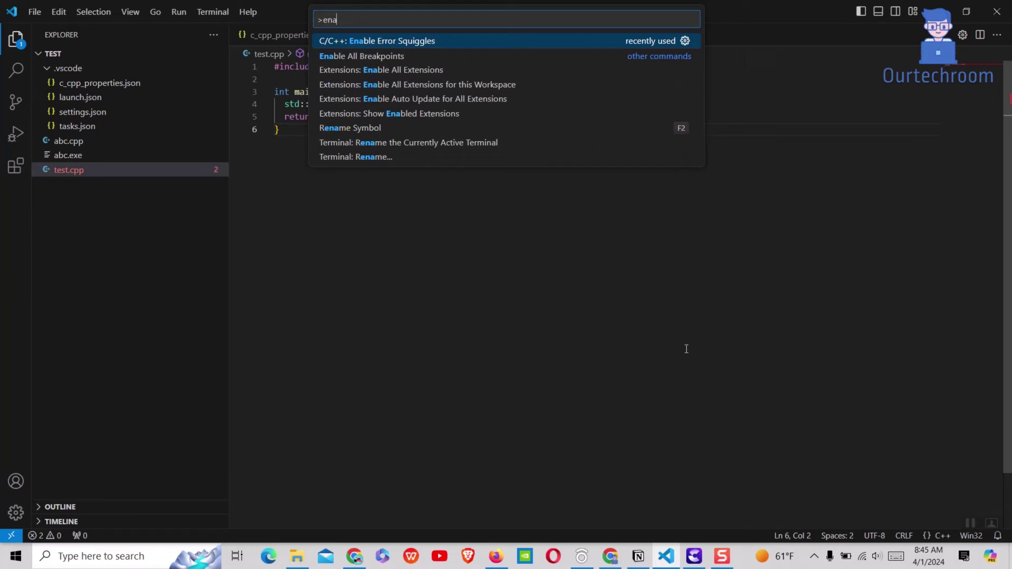
{"action": "type", "text": "ble error"}
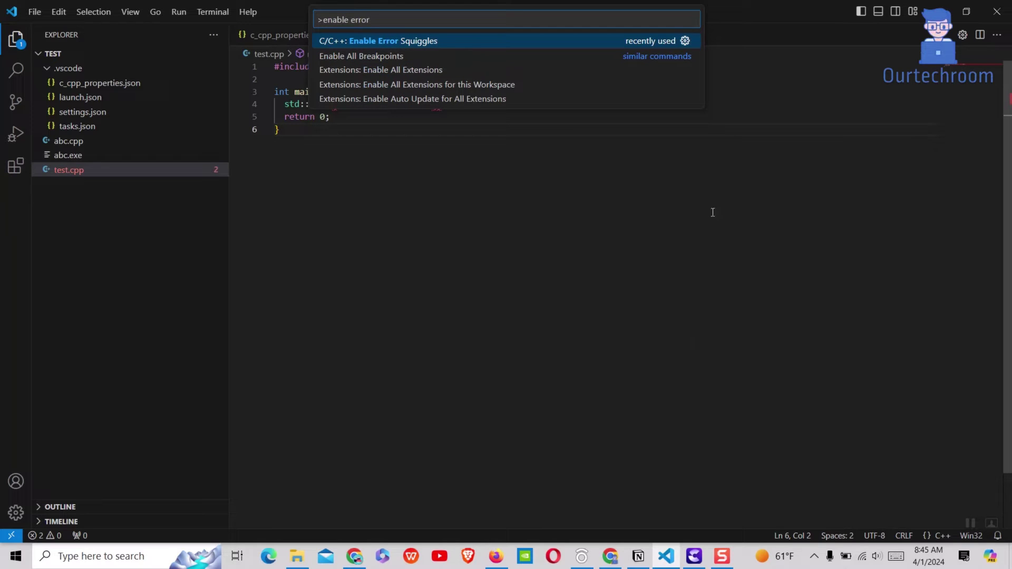
- Run the C/C++: Enable Error Squiggles command from the command palette
{"action": "left_click", "coordinate": [420, 41]}
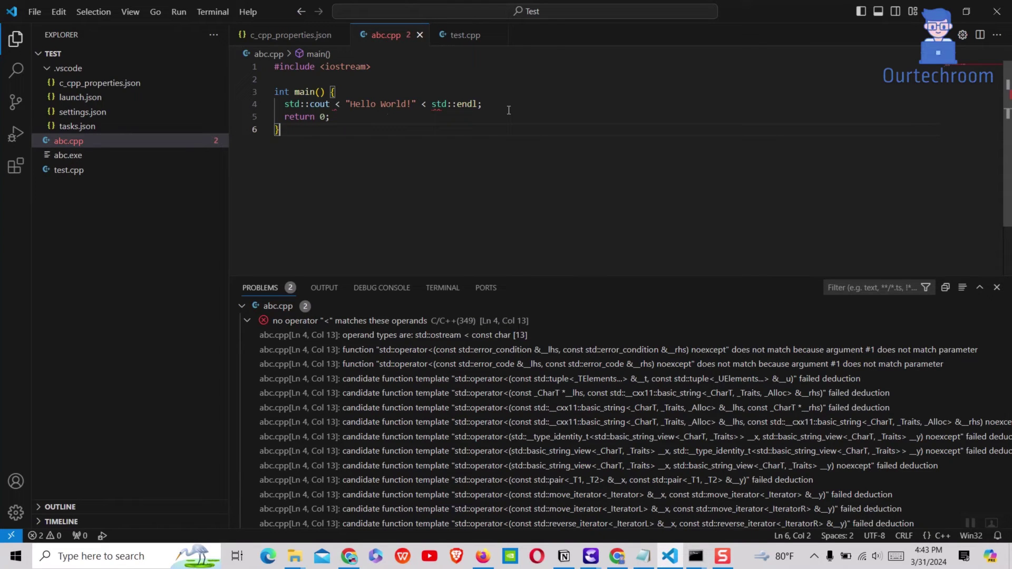
- Restore both '<<' operators on line 4, leaving only the 'st' not declared problem
{"action": "left_click", "coordinate": [342, 103]}
{"action": "type", "text": "<"}
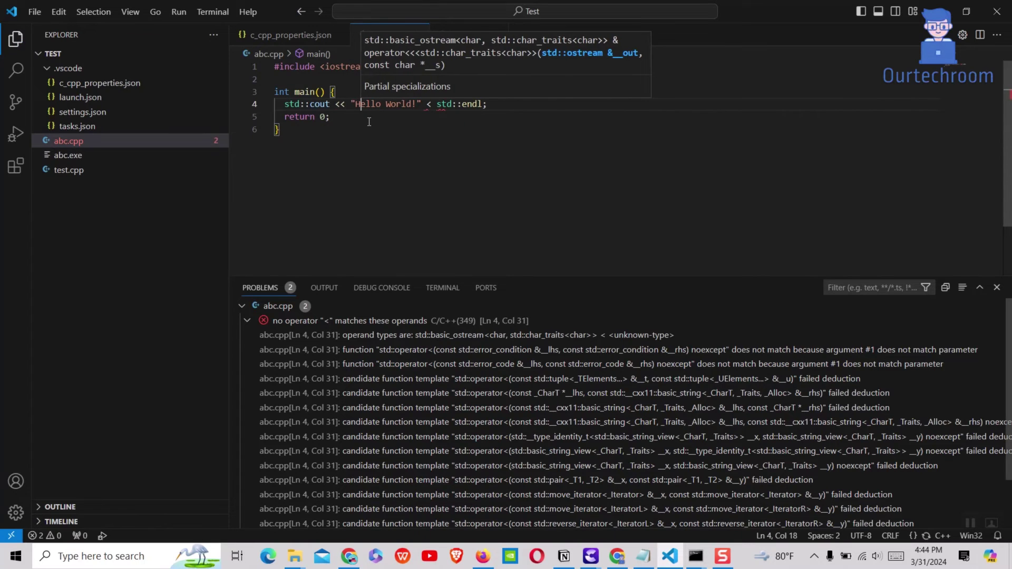
{"action": "key", "text": "Right"}
{"action": "key", "text": "Right"}
{"action": "key", "text": "Right"}
{"action": "key", "text": "Right"}
{"action": "key", "text": "Right"}
{"action": "key", "text": "Right"}
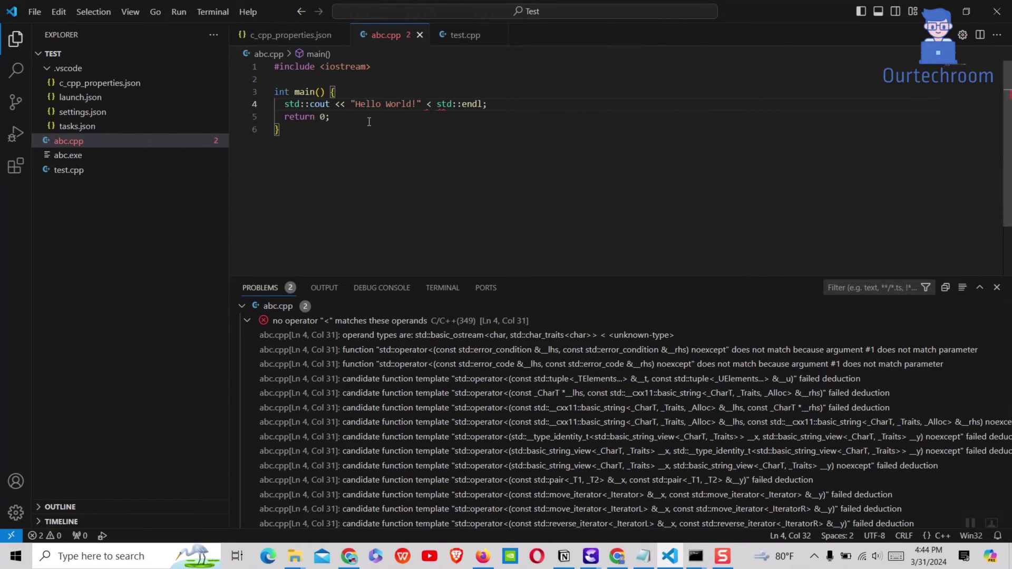
{"action": "type", "text": "<"}
{"action": "left_click", "coordinate": [407, 118]}
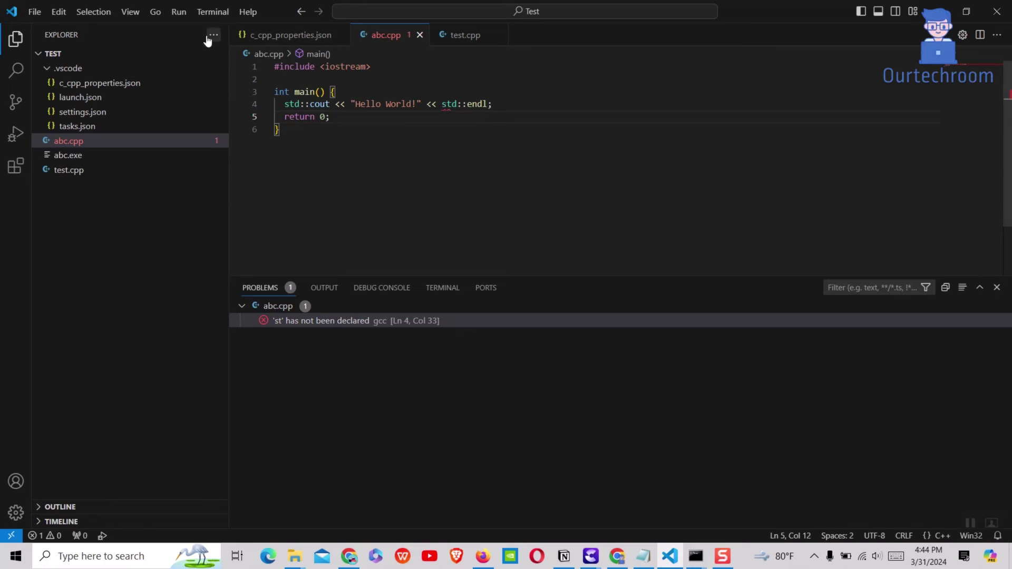
- Start debugging again so the g++ build log shows the 'st' has not been declared error
{"action": "left_click", "coordinate": [180, 11]}
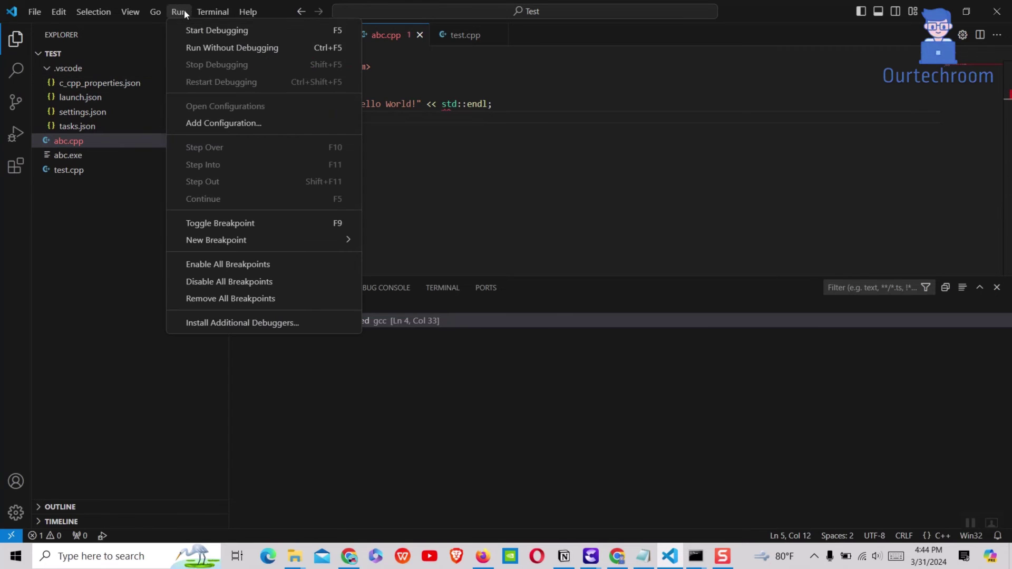
{"action": "left_click", "coordinate": [216, 30]}
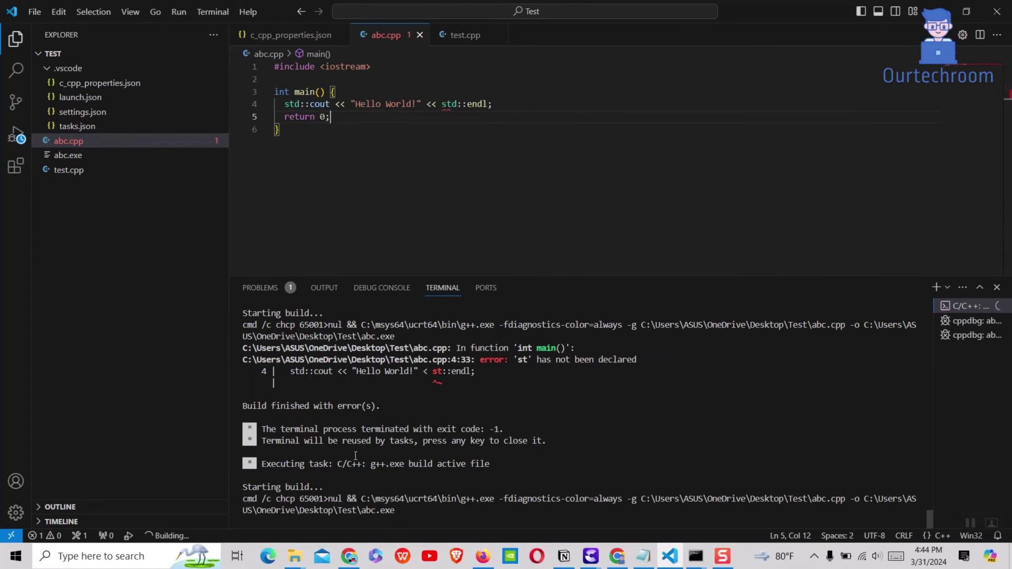